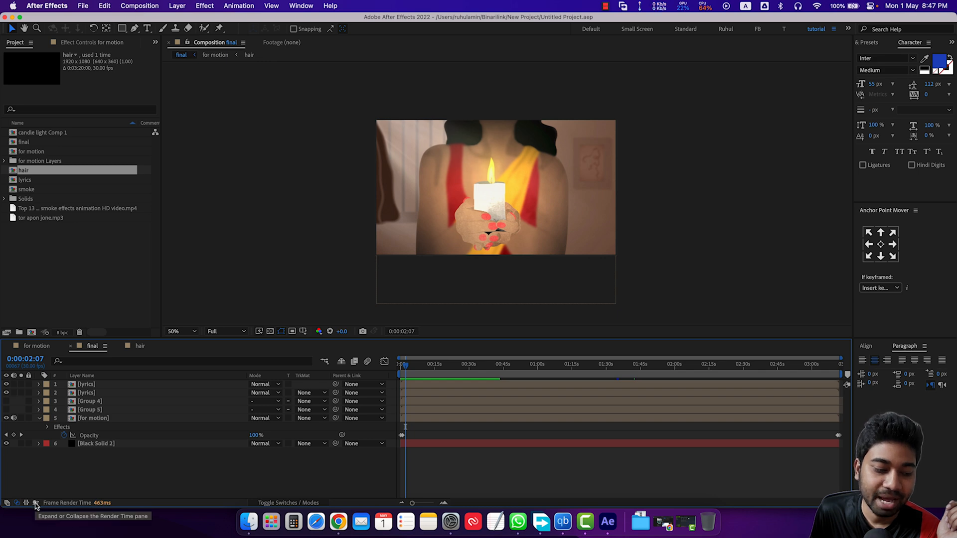
# Show the render time column in the final composition and in its nested for motion composition.
pyautogui.click(36, 503)
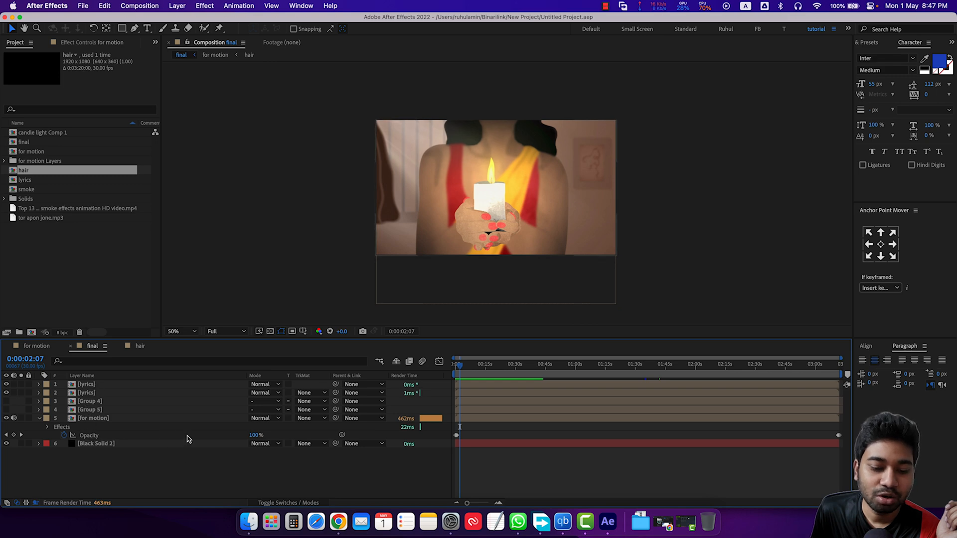
pyautogui.doubleClick(95, 419)
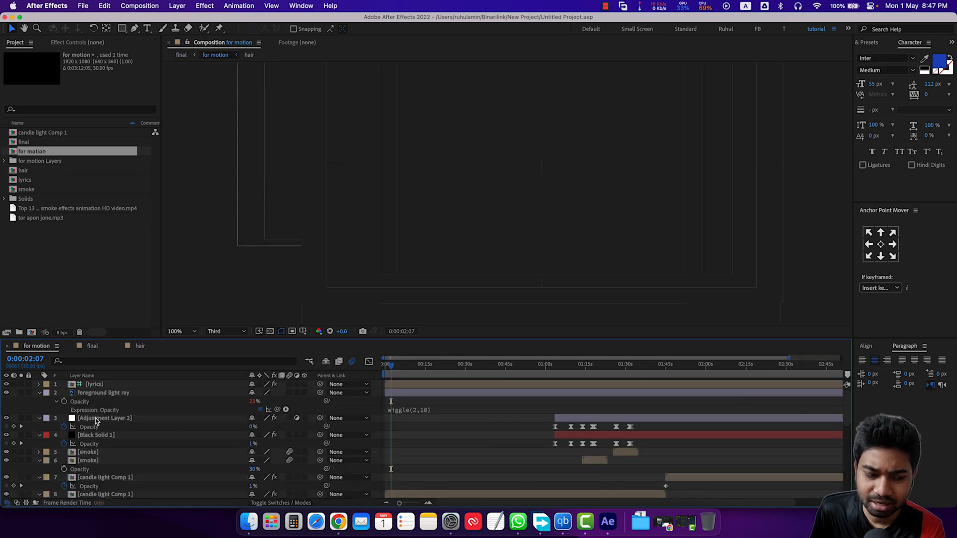
pyautogui.scroll(-5, 149, 437)
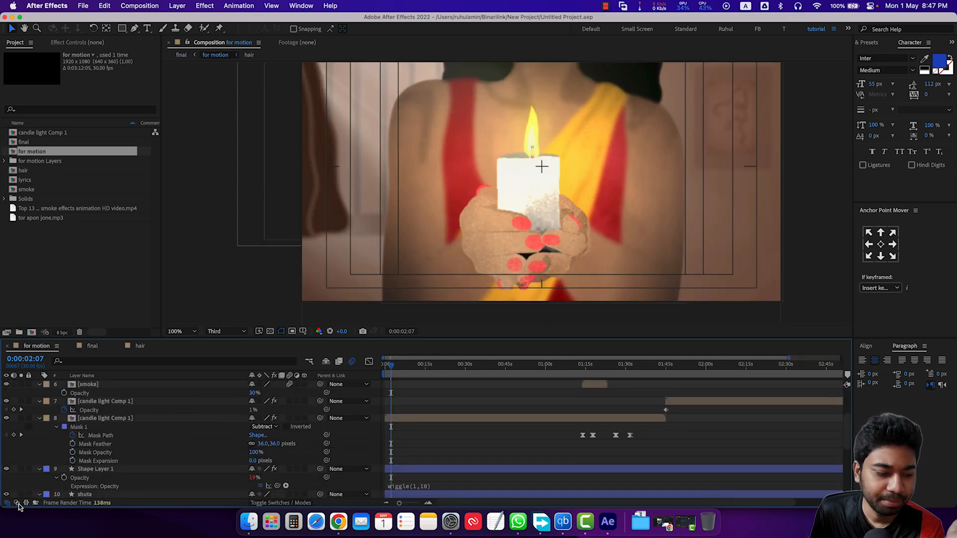
pyautogui.click(36, 503)
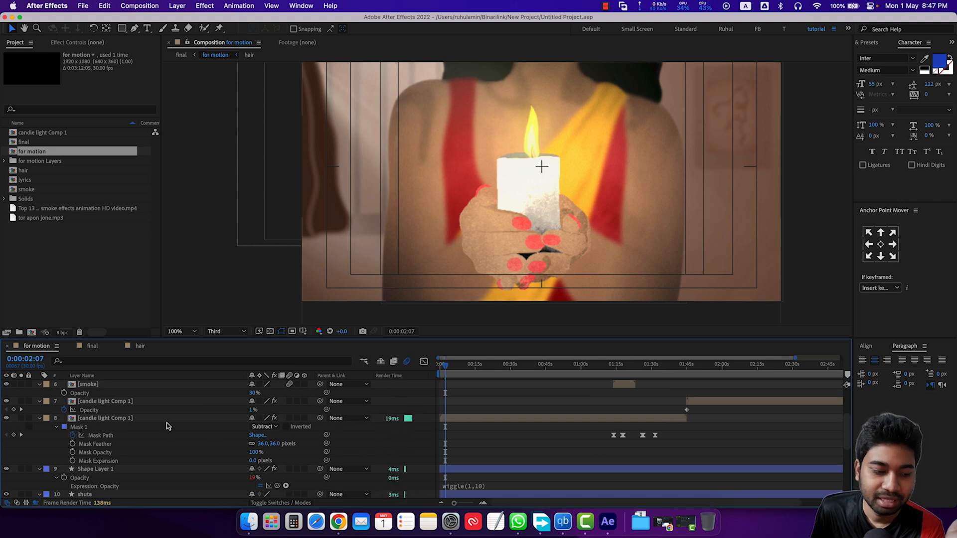
# Examine the render times of all layers in the for motion composition to find the slow ones.
pyautogui.click(84, 419)
pyautogui.scroll(-6, 317, 433)
pyautogui.scroll(2, 349, 432)
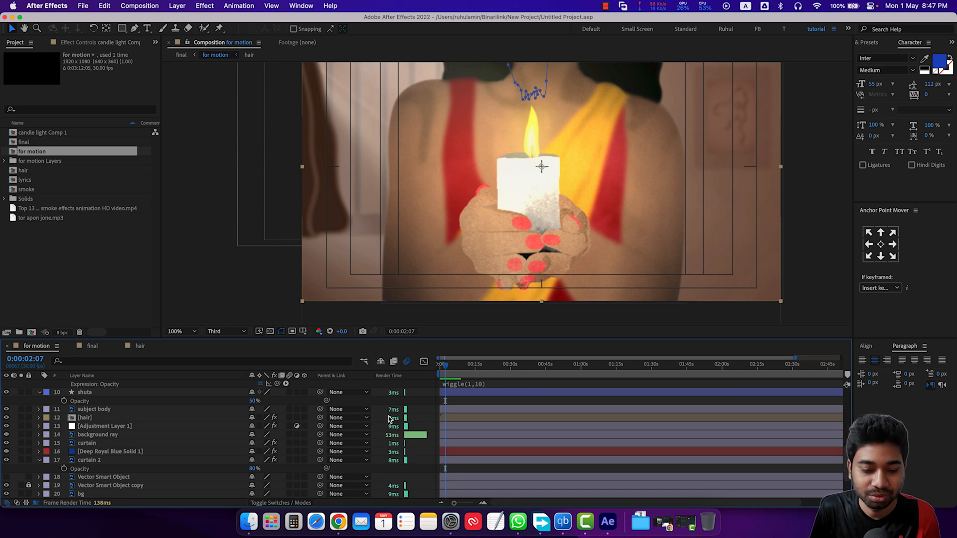
pyautogui.scroll(-3, 348, 448)
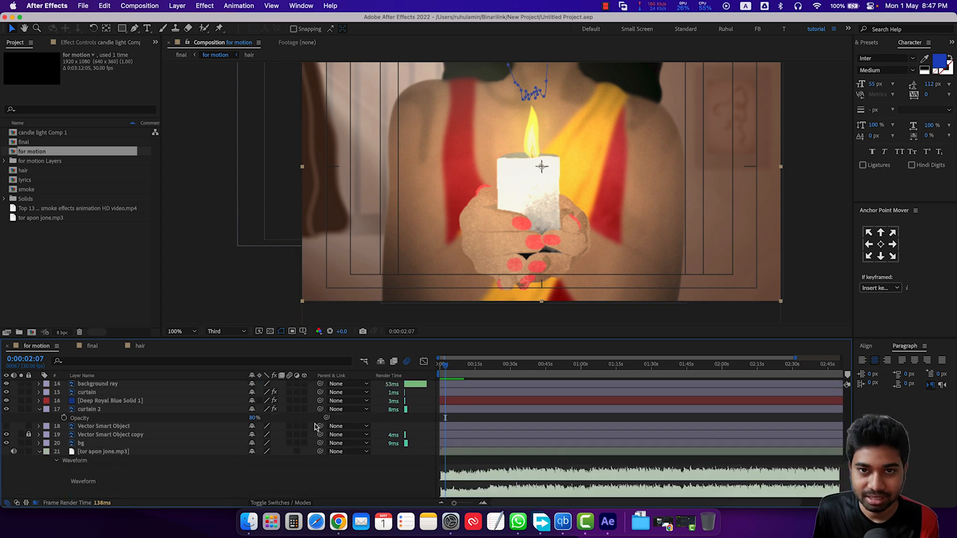
pyautogui.scroll(5, 315, 427)
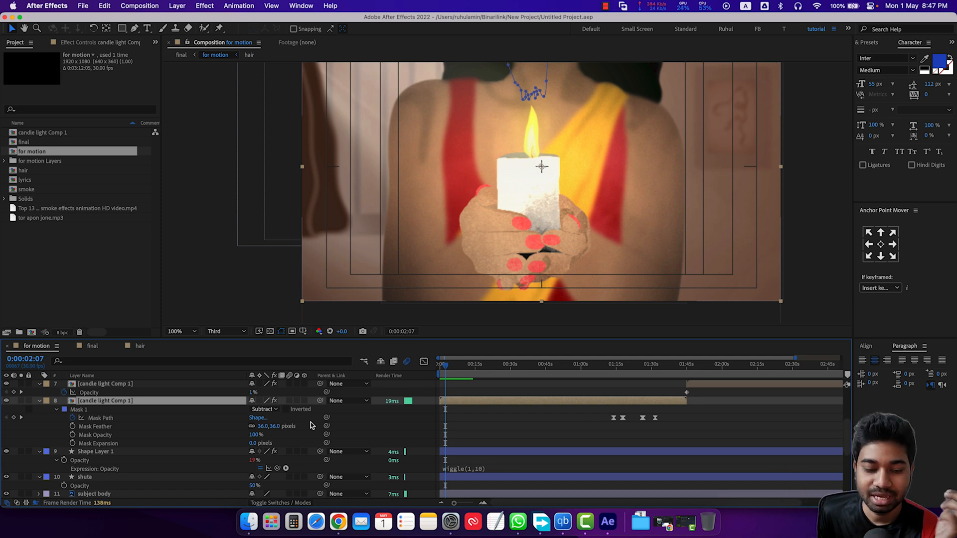
pyautogui.scroll(1, 396, 429)
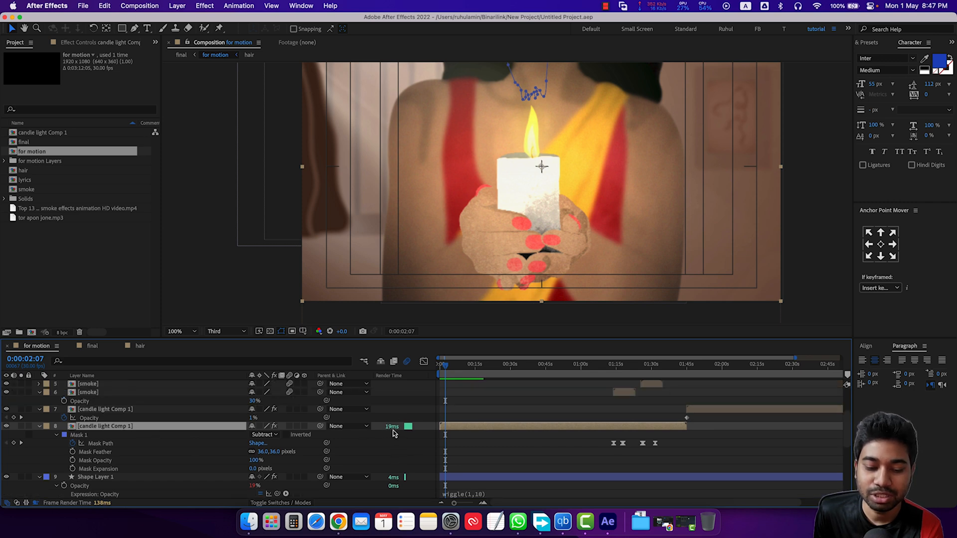
pyautogui.scroll(-6, 394, 432)
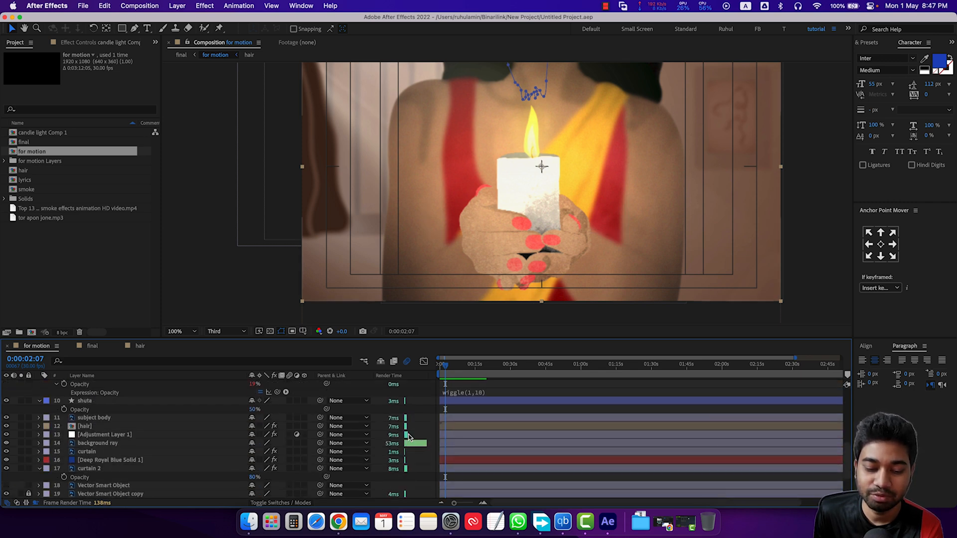
pyautogui.scroll(1, 406, 431)
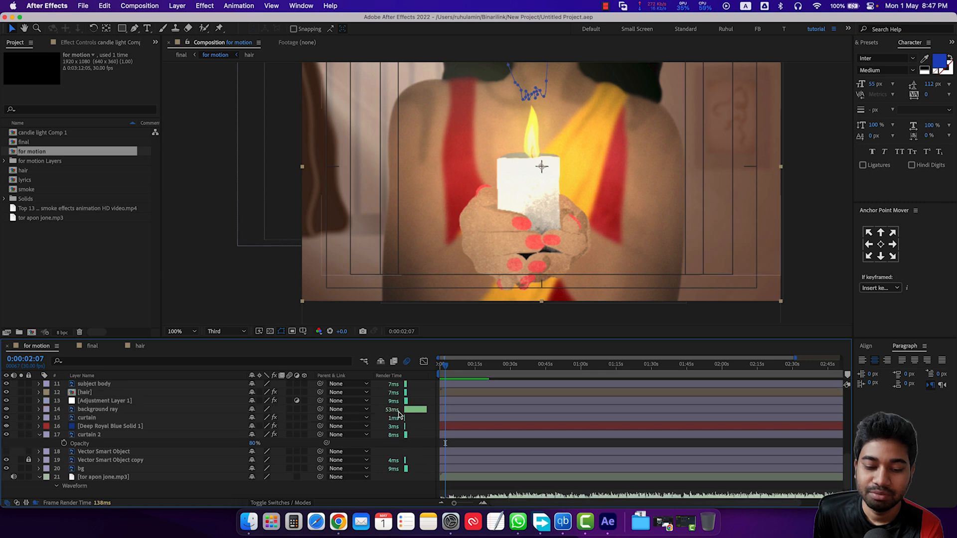
pyautogui.scroll(-1, 408, 421)
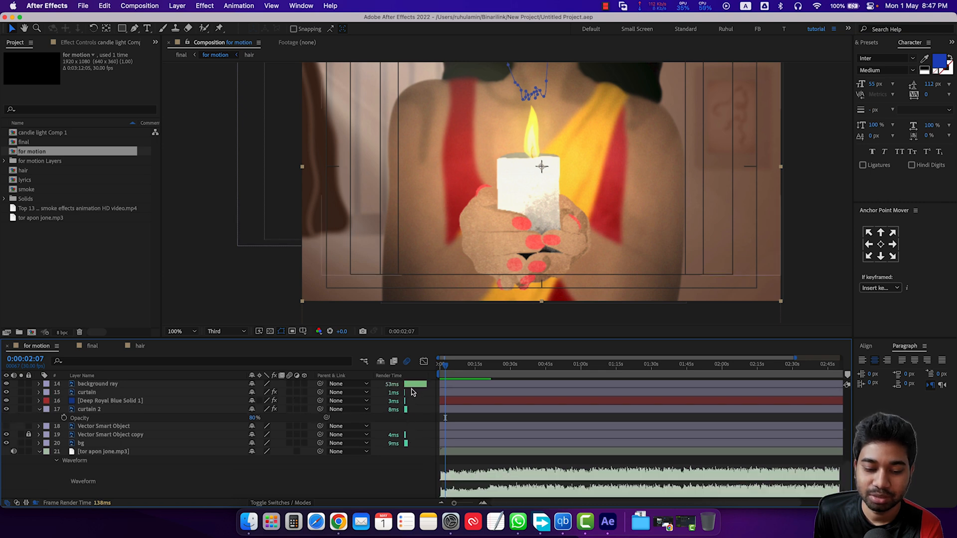
# Move the current time to 0:00:03:12 and inspect the candle frame up close and at 50% magnification.
pyautogui.moveTo(447, 374)
pyautogui.mouseDown()
pyautogui.moveTo(457, 374)
pyautogui.moveTo(448, 373)
pyautogui.mouseUp()
pyautogui.scroll(2, 509, 282)
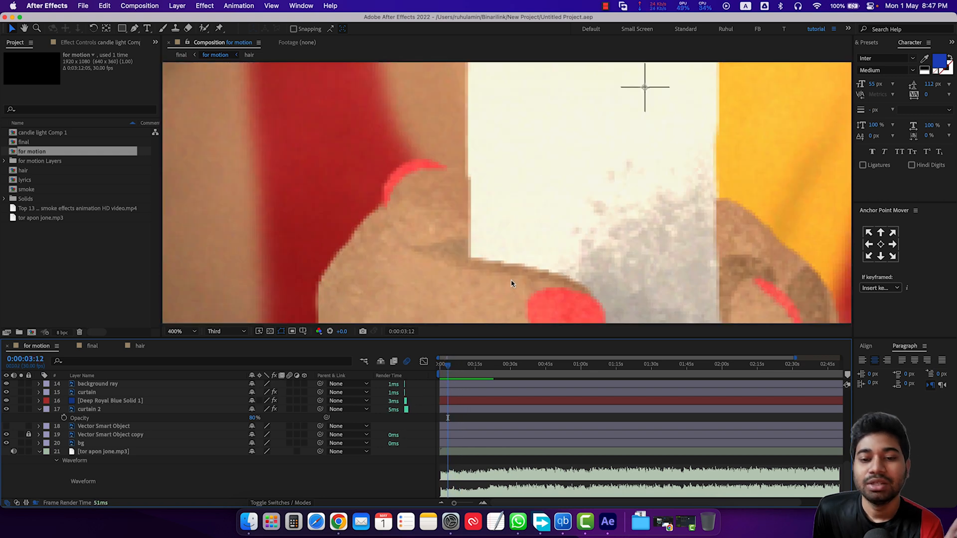
pyautogui.scroll(-1, 513, 280)
pyautogui.scroll(-1, 513, 282)
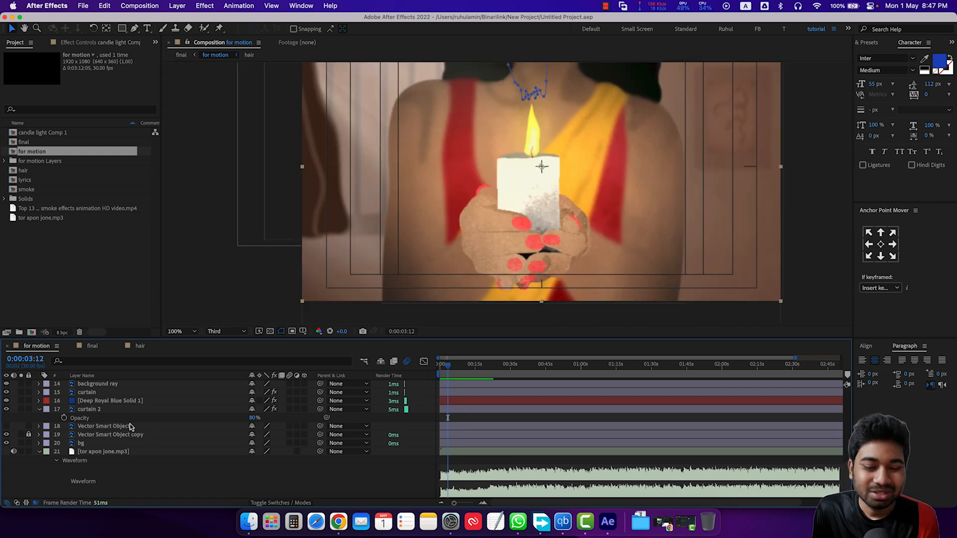
pyautogui.scroll(-1, 484, 276)
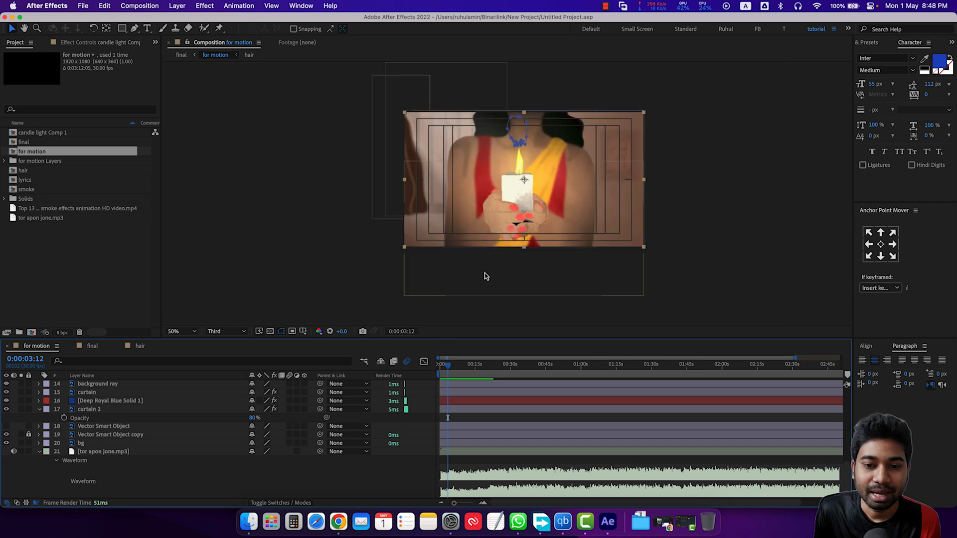
pyautogui.scroll(1, 485, 278)
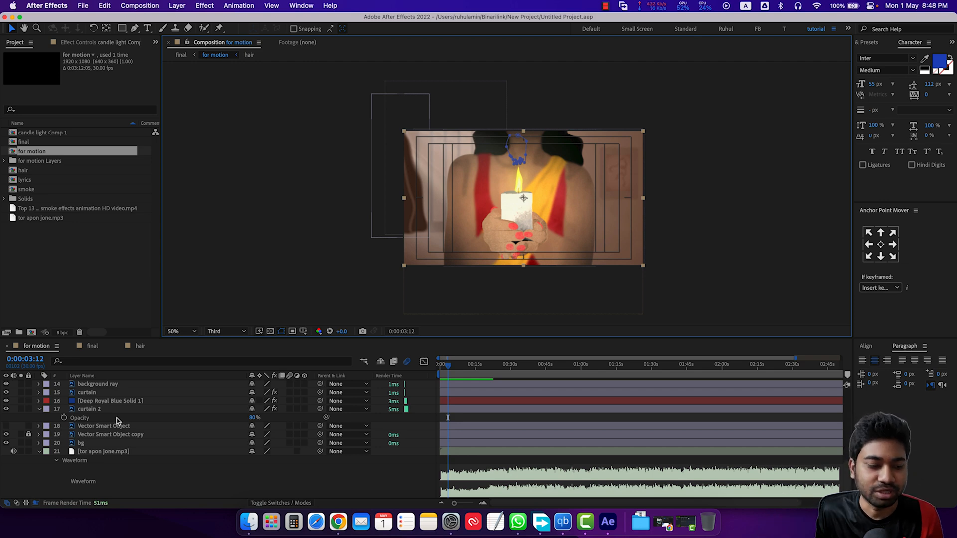
pyautogui.click(201, 402)
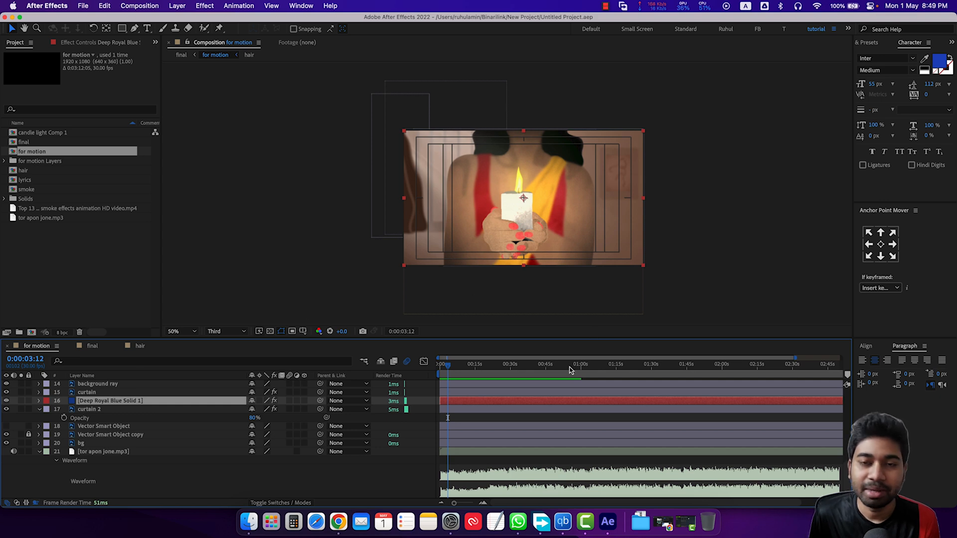
pyautogui.click(141, 346)
pyautogui.click(92, 346)
pyautogui.click(34, 348)
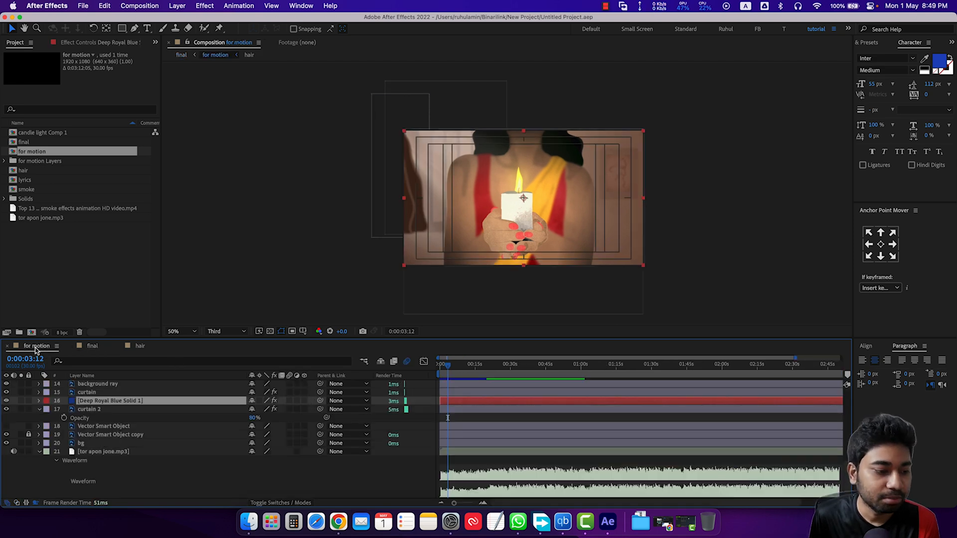
pyautogui.click(92, 347)
pyautogui.click(37, 347)
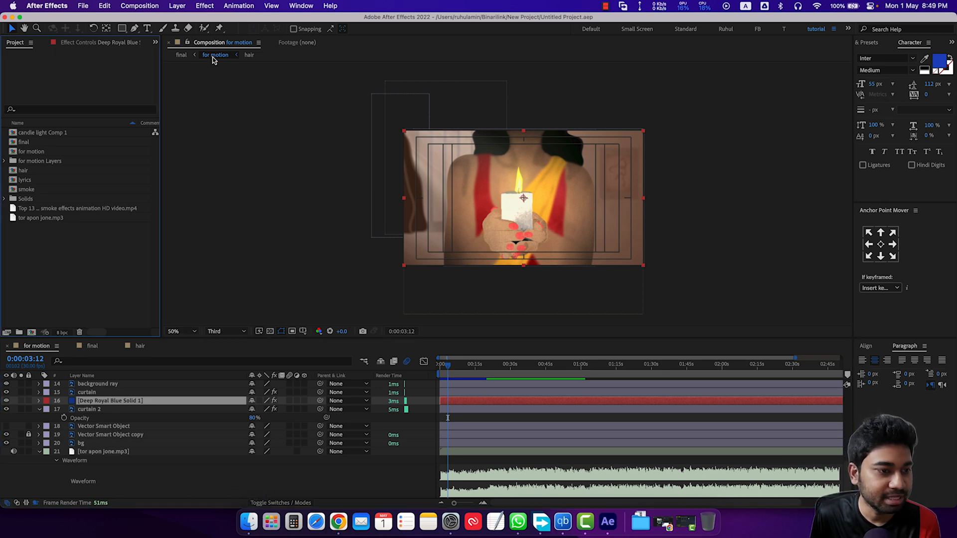
pyautogui.click(135, 7)
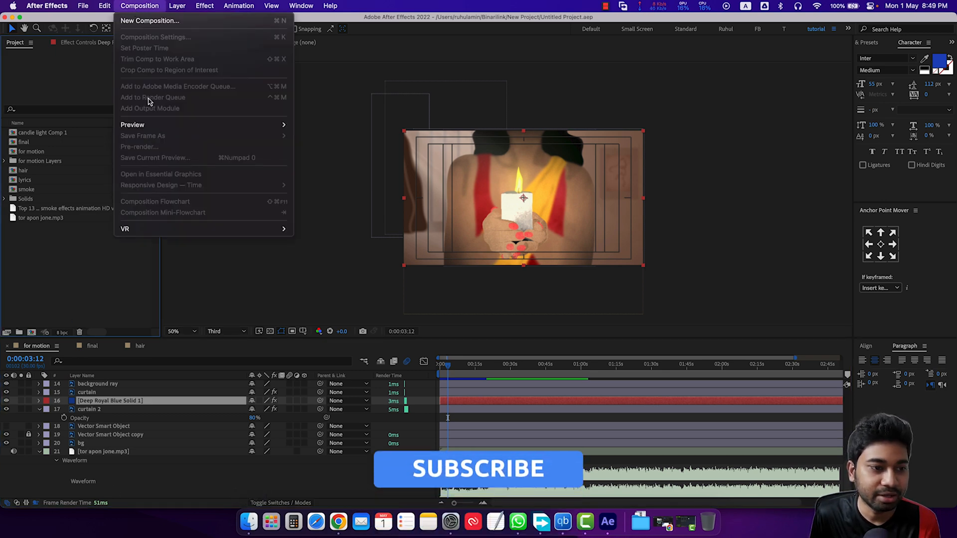
pyautogui.click(154, 350)
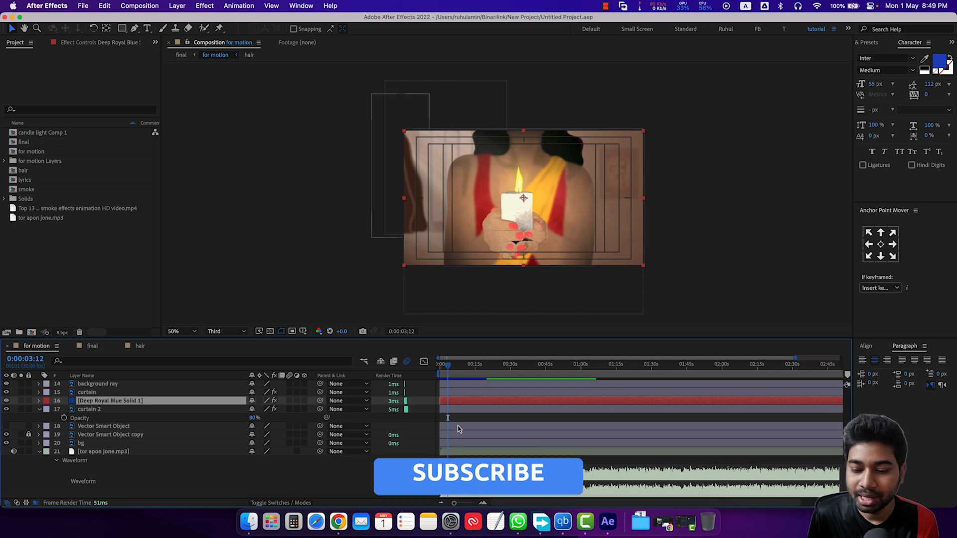
# Set the for motion work area to run from 0:00:25:26 to 0:02:02:28.
pyautogui.moveTo(455, 507); pyautogui.dragTo(452, 505)
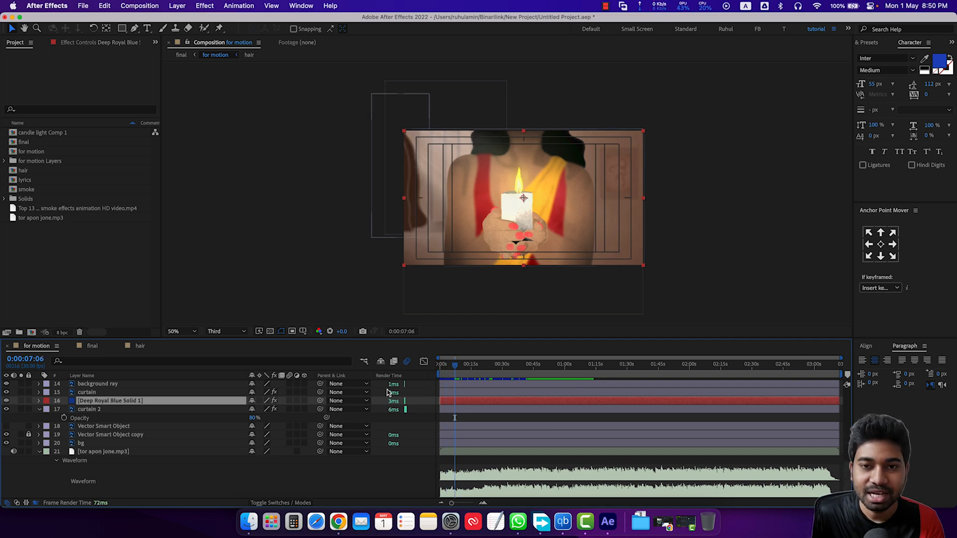
pyautogui.press('space')
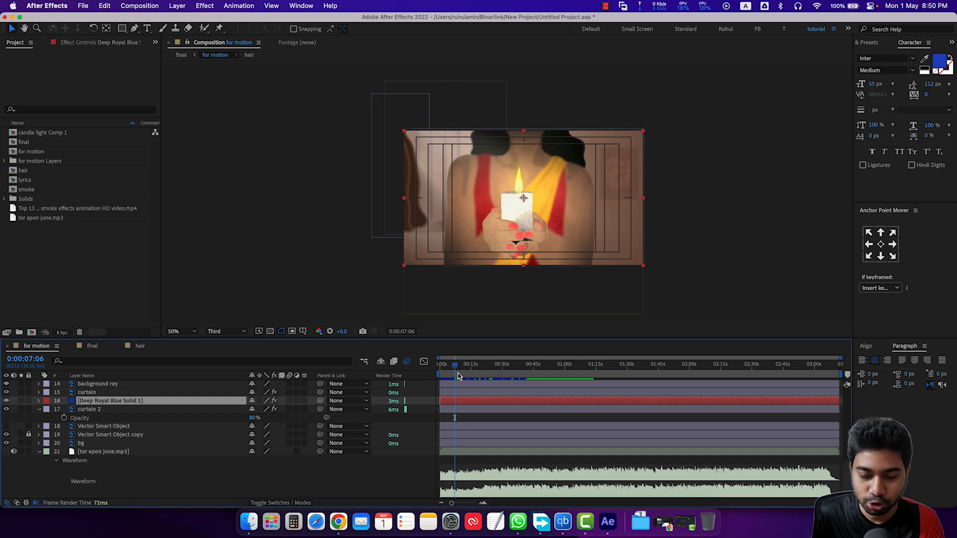
pyautogui.moveTo(474, 369); pyautogui.dragTo(493, 371)
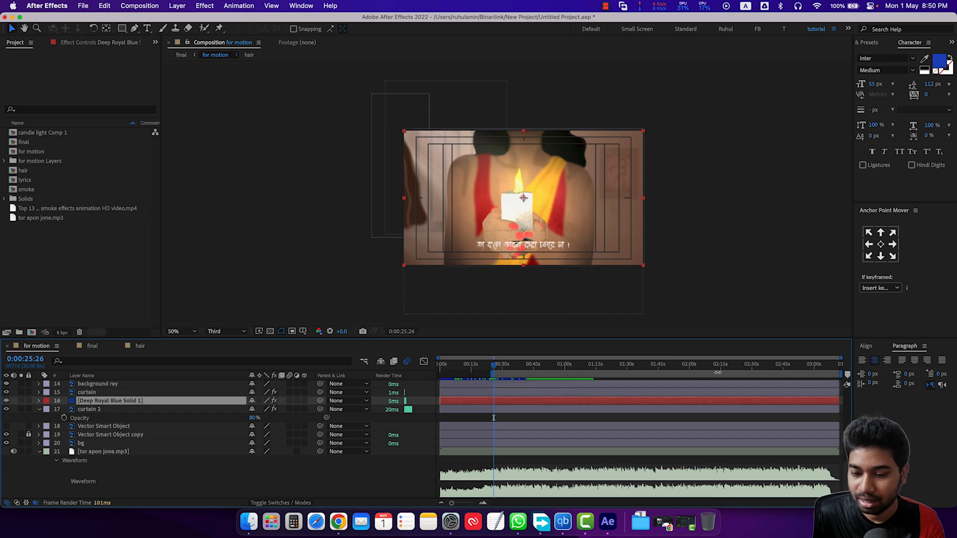
pyautogui.click(695, 364)
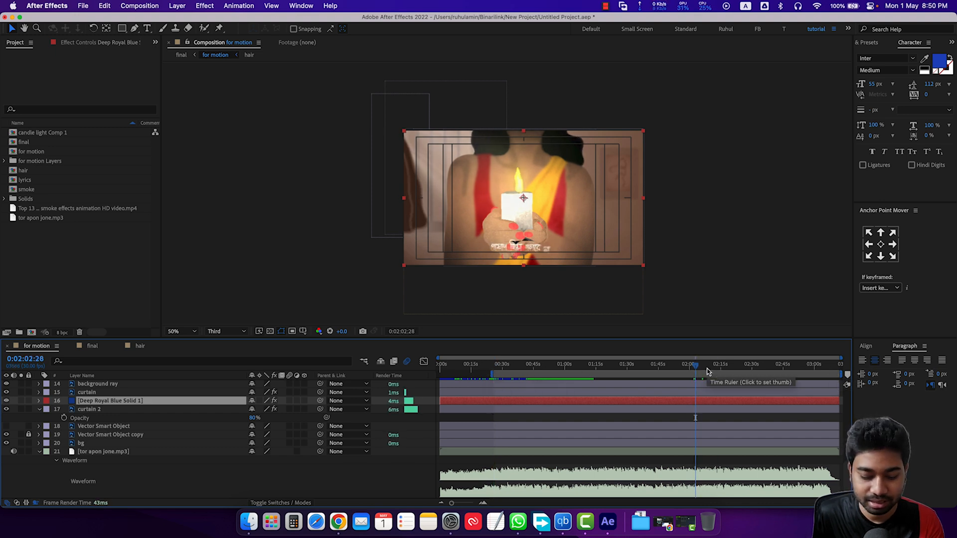
pyautogui.press('n')
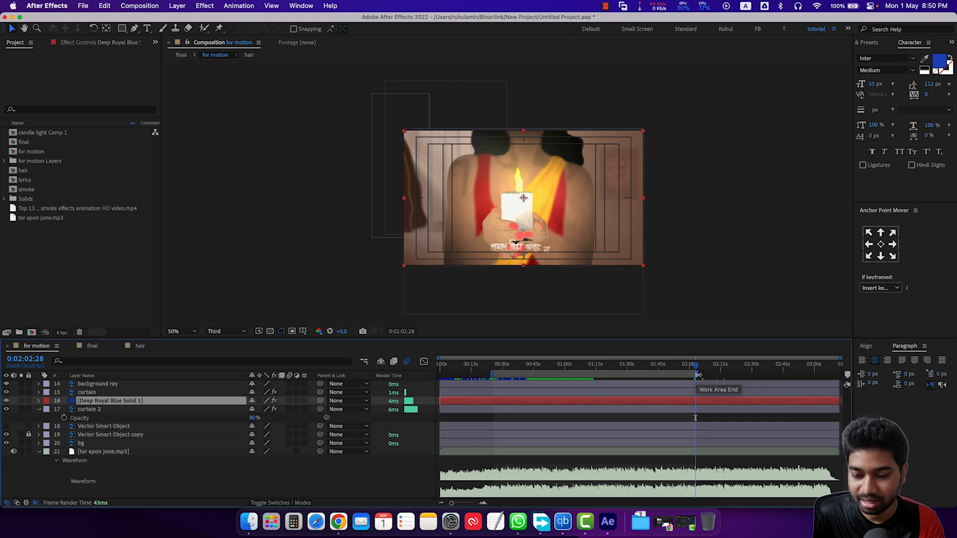
# Set the work area from the composition's start to 0:00:09:02 and move the current time to 0:00:04:24.
pyautogui.moveTo(699, 375); pyautogui.dragTo(457, 374)
pyautogui.click(438, 371)
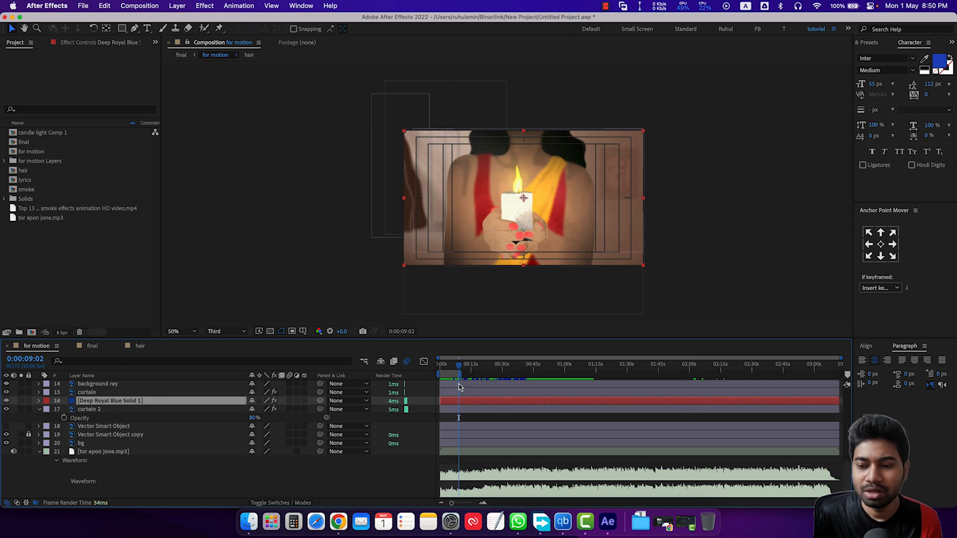
pyautogui.moveTo(460, 375); pyautogui.dragTo(952, 375)
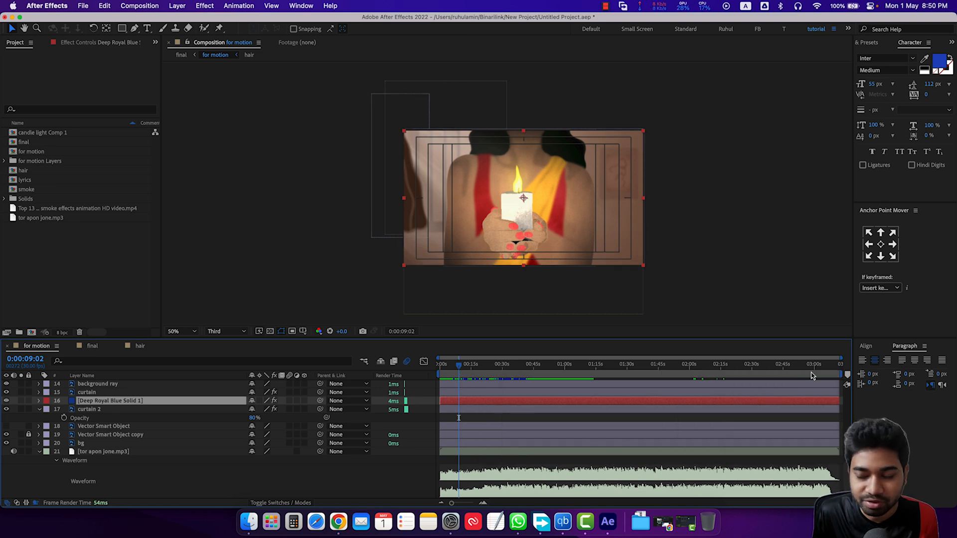
pyautogui.moveTo(846, 375); pyautogui.dragTo(460, 380)
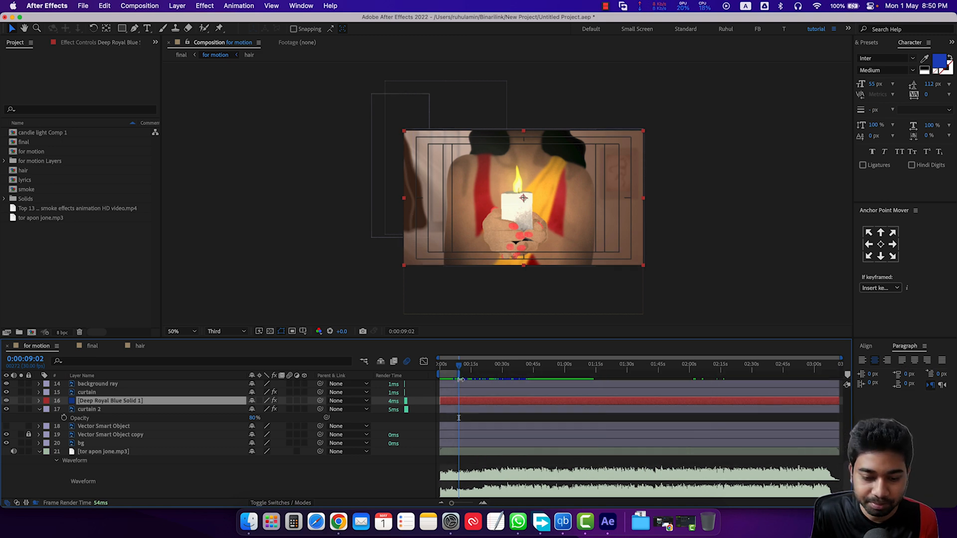
pyautogui.click(450, 369)
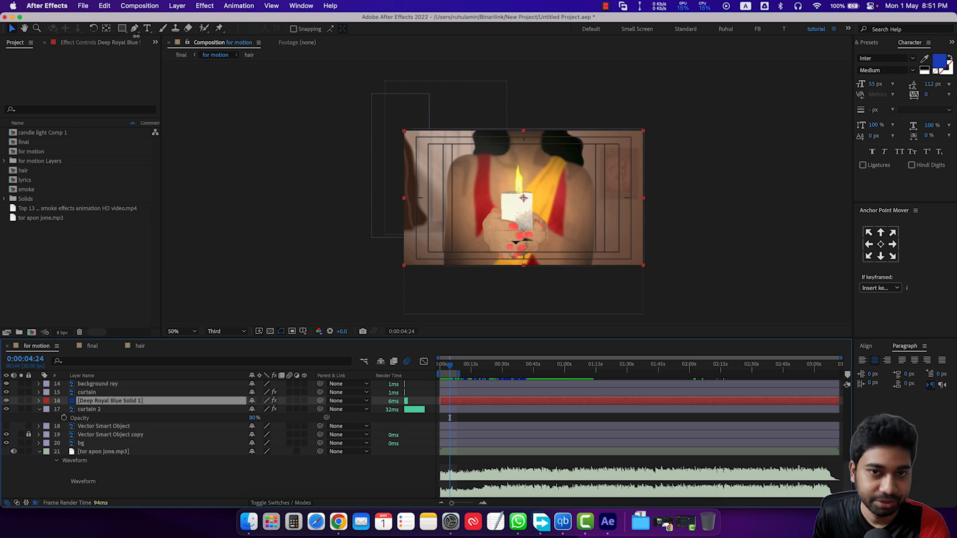
# Add the for motion composition to the render queue with Best Settings as its render settings.
pyautogui.click(140, 7)
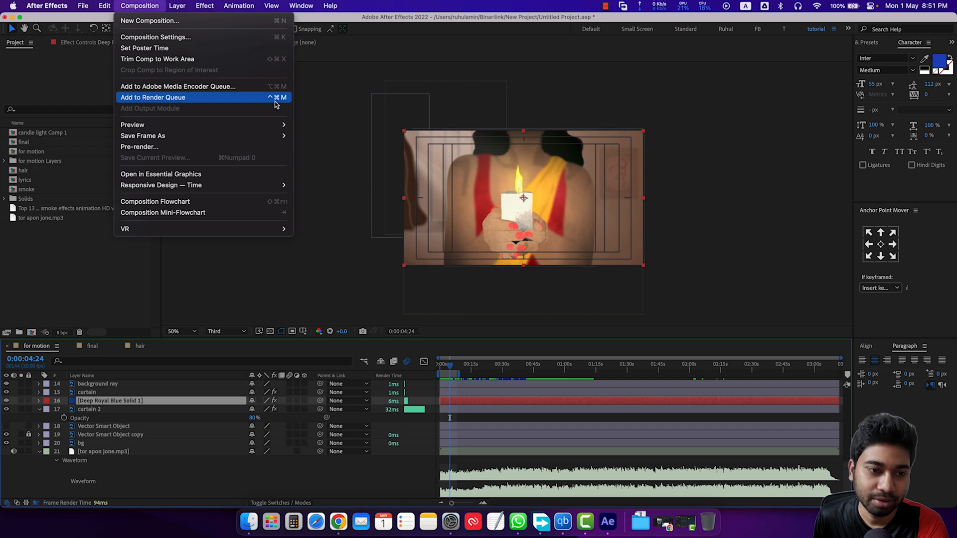
pyautogui.click(140, 97)
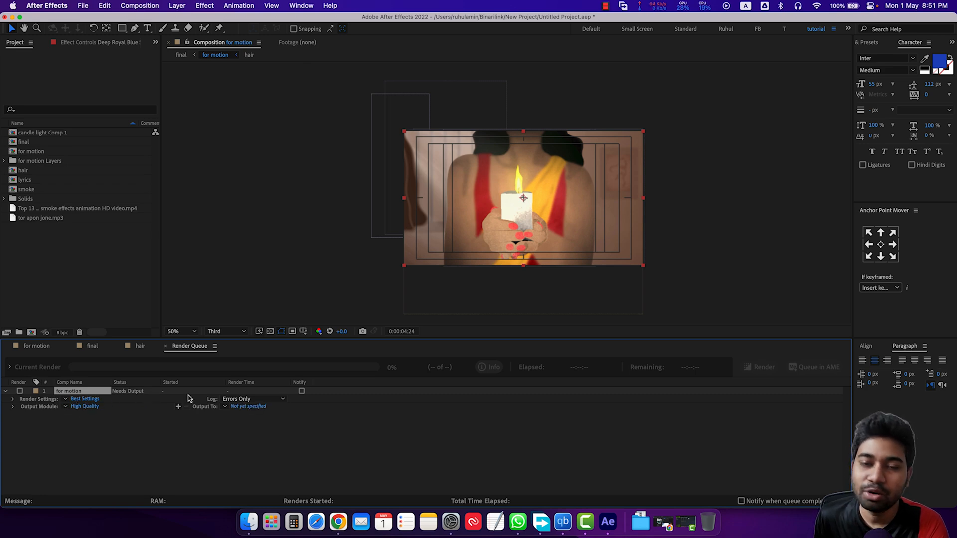
pyautogui.click(65, 399)
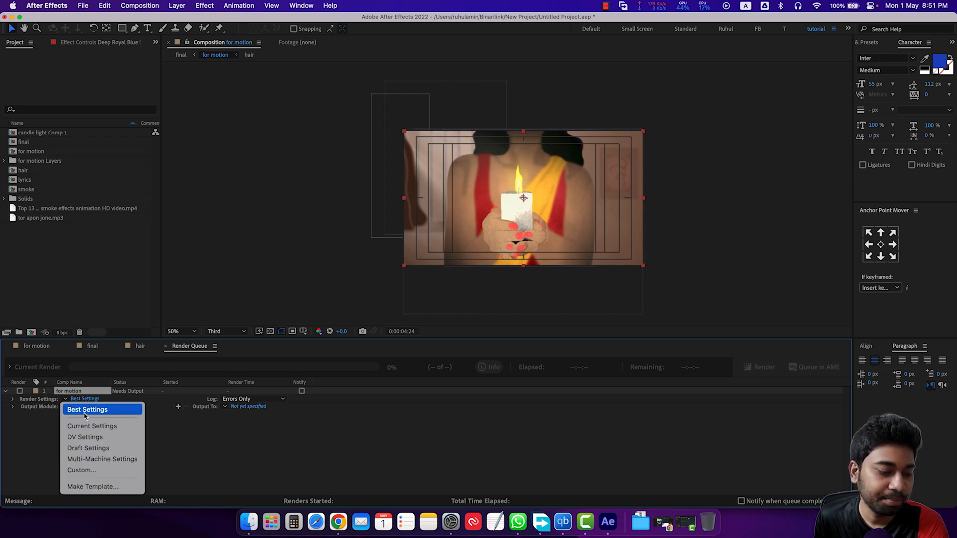
pyautogui.click(88, 412)
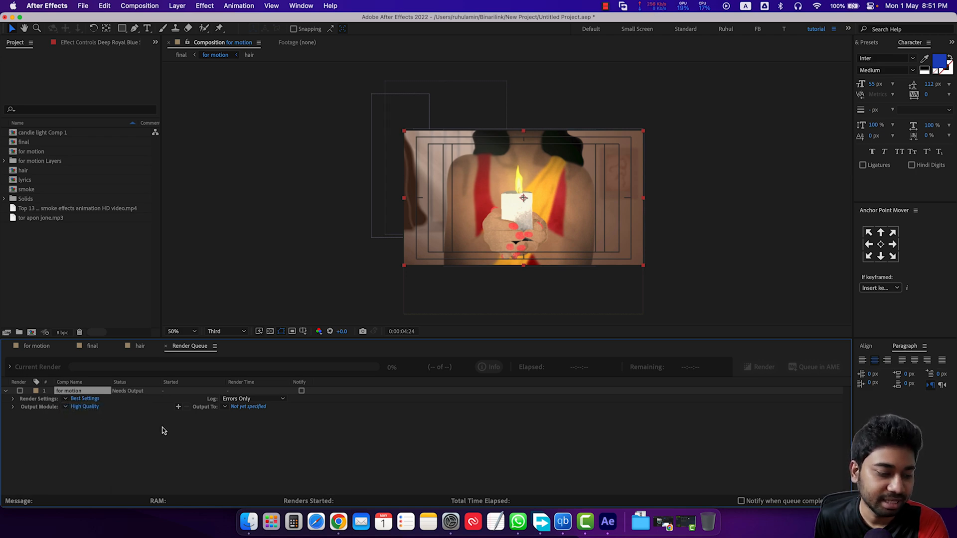
# Open the output module settings for the for motion render item and choose QuickTime as the format.
pyautogui.click(81, 409)
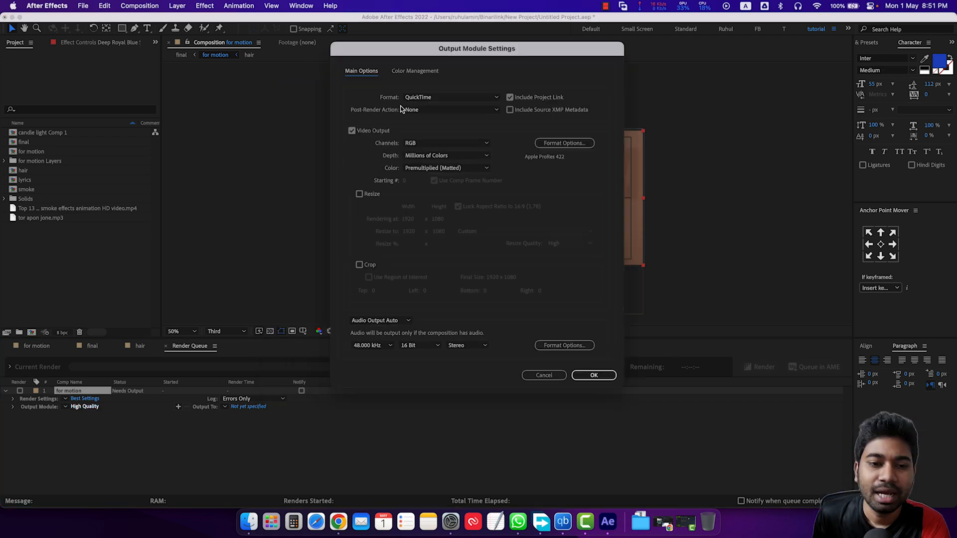
pyautogui.click(440, 101)
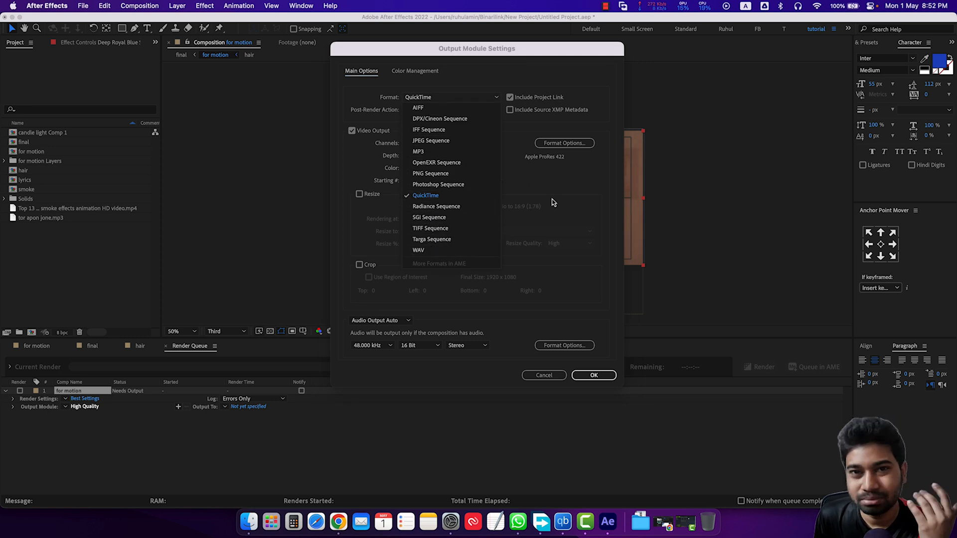
pyautogui.click(425, 197)
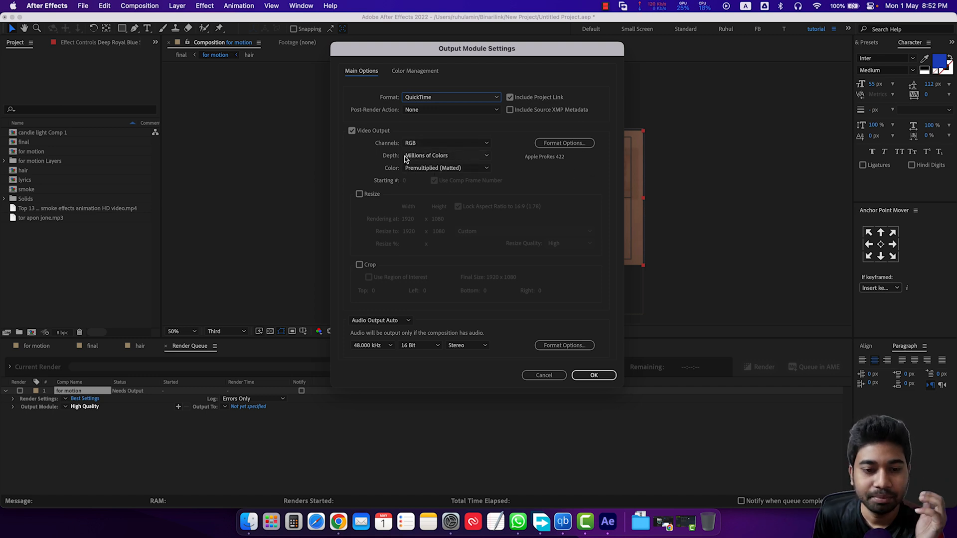
# Review the QuickTime video codec choices and set the video codec to Animation.
pyautogui.click(577, 145)
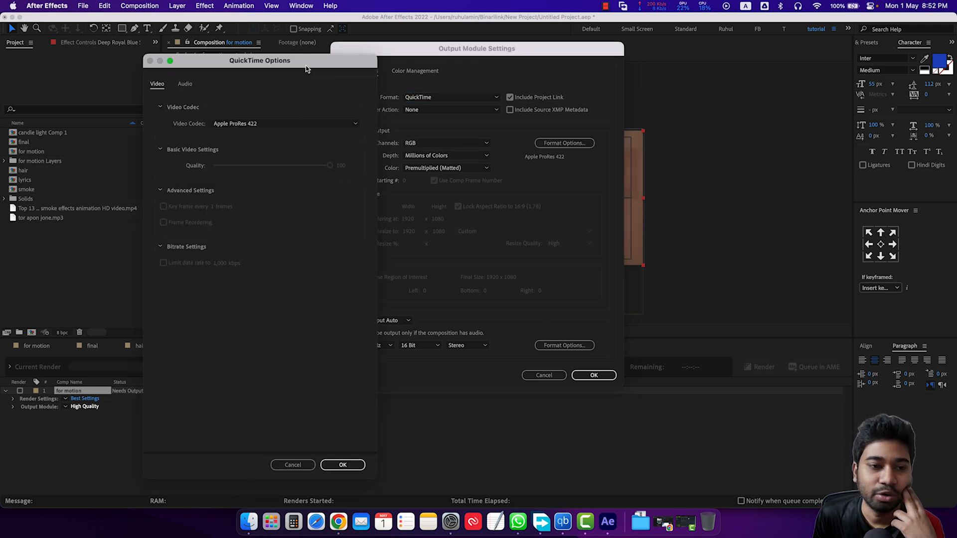
pyautogui.moveTo(305, 65); pyautogui.dragTo(520, 50)
pyautogui.click(465, 113)
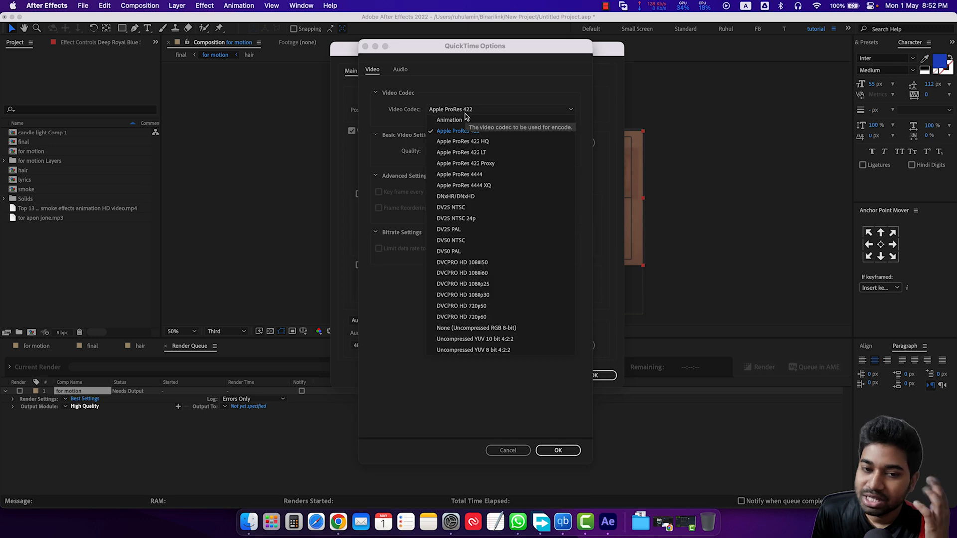
pyautogui.click(408, 335)
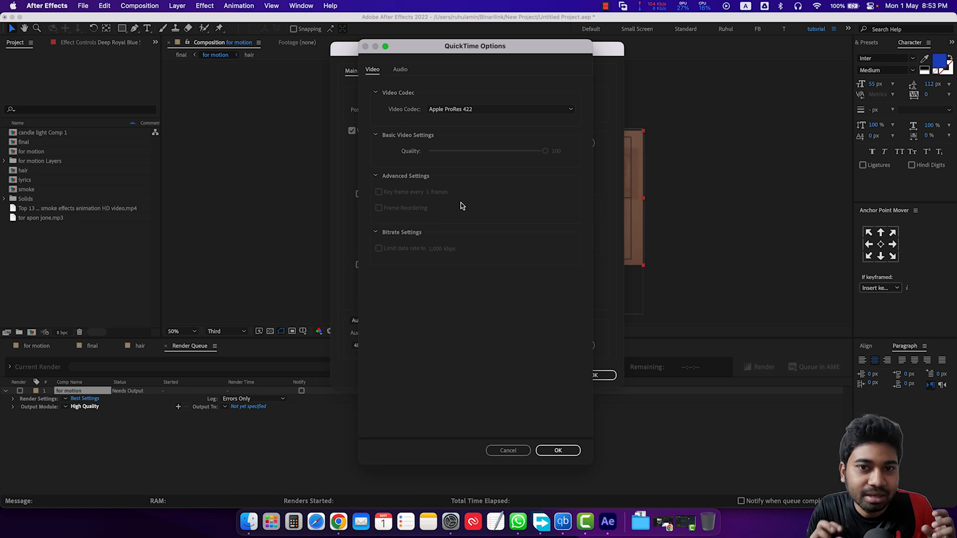
pyautogui.click(473, 108)
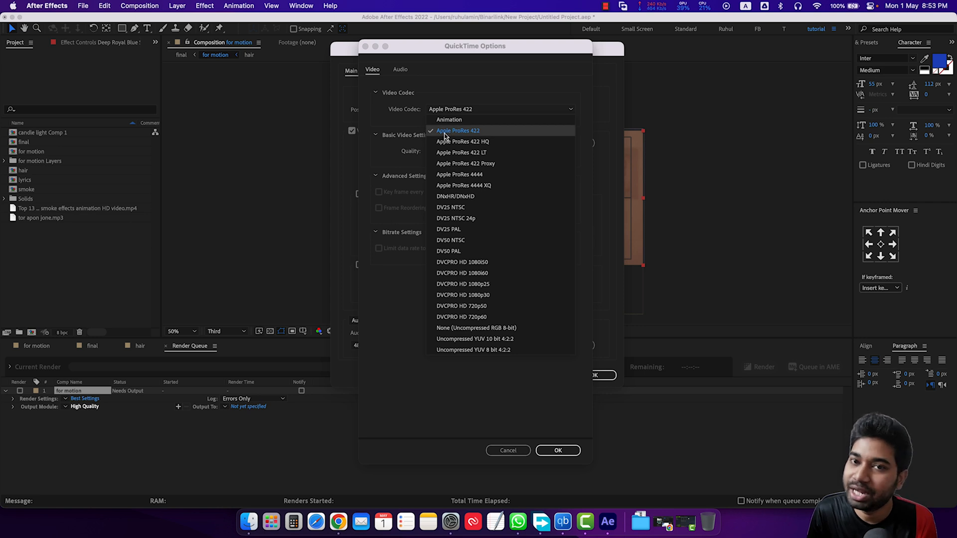
pyautogui.click(398, 132)
pyautogui.click(569, 451)
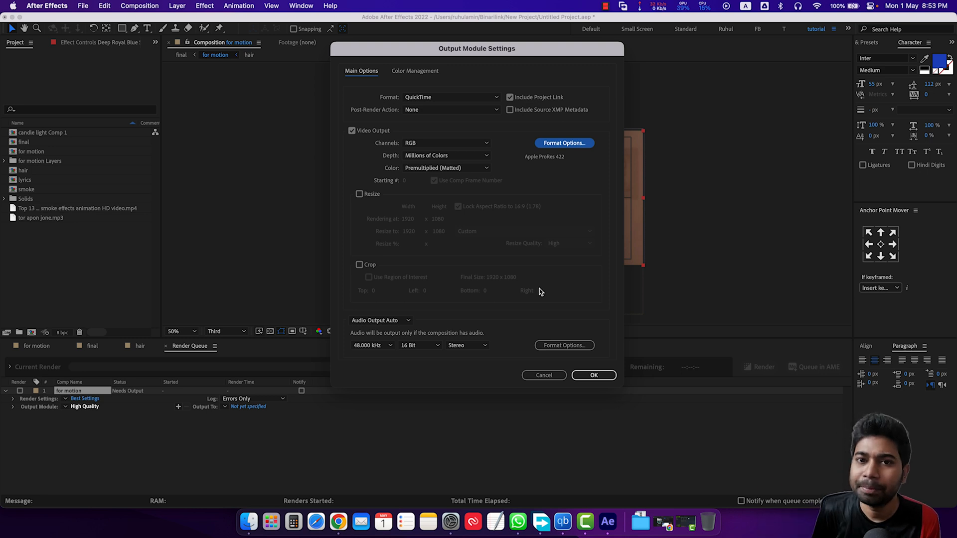
pyautogui.click(564, 143)
pyautogui.click(519, 109)
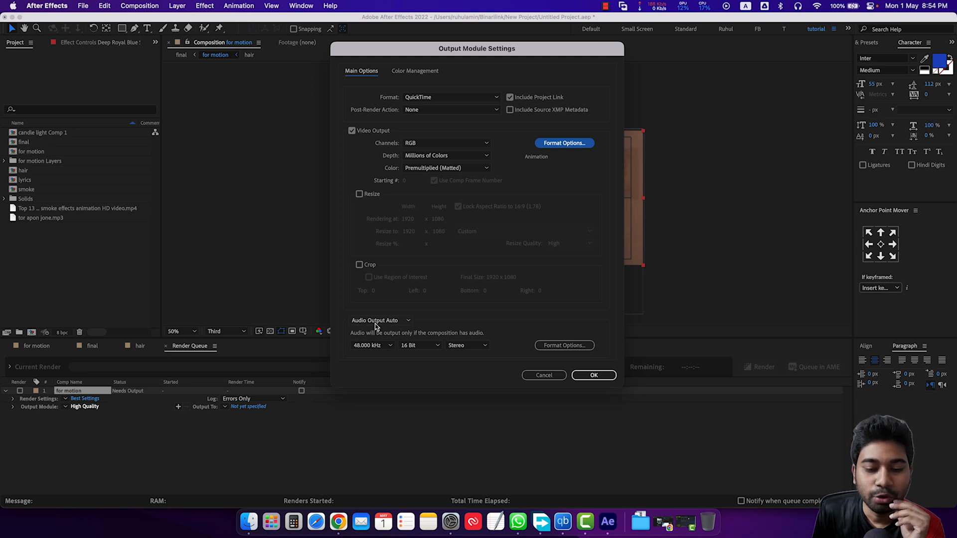
# Set the audio to Audio Output Auto at 48.000 kHz, 16 Bit, Stereo, and apply the output module settings.
pyautogui.click(401, 322)
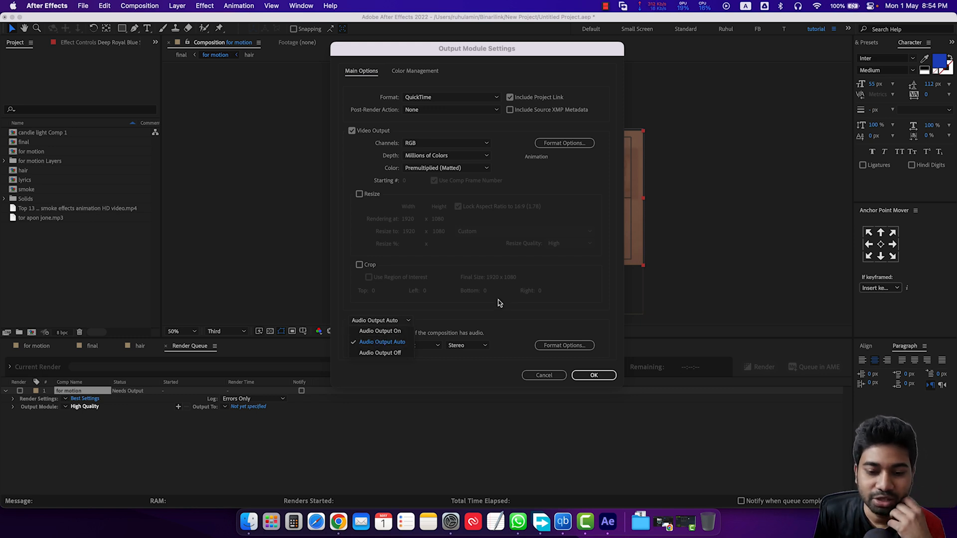
pyautogui.click(402, 354)
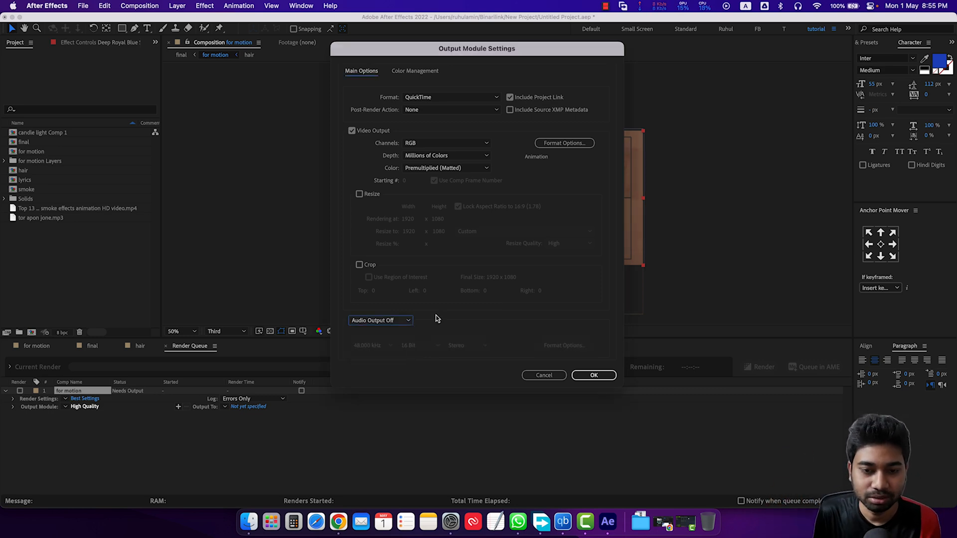
pyautogui.click(398, 323)
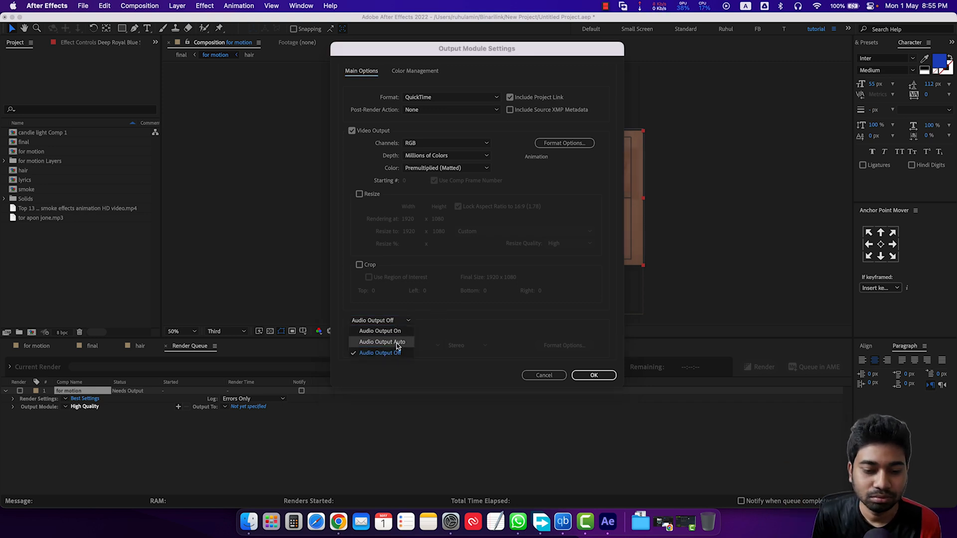
pyautogui.click(398, 343)
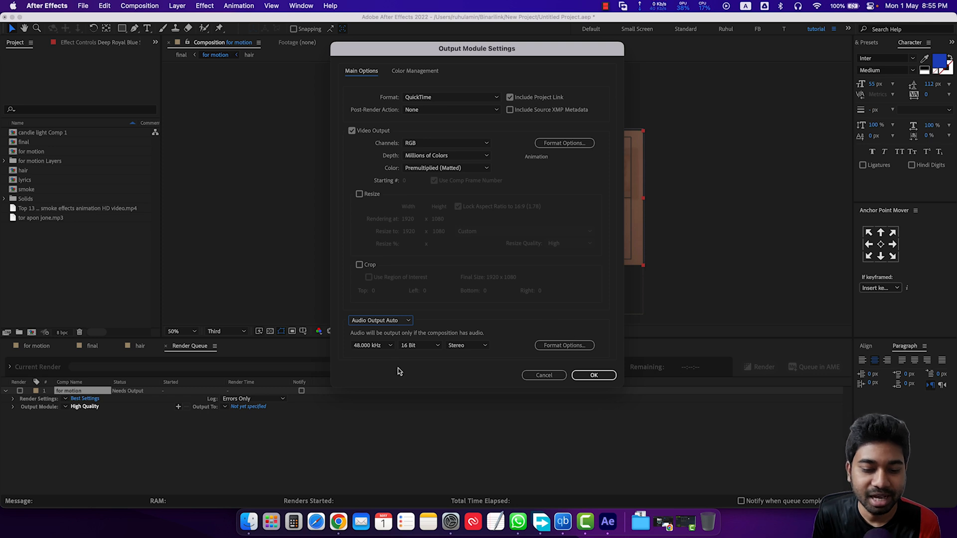
pyautogui.click(371, 346)
pyautogui.click(423, 346)
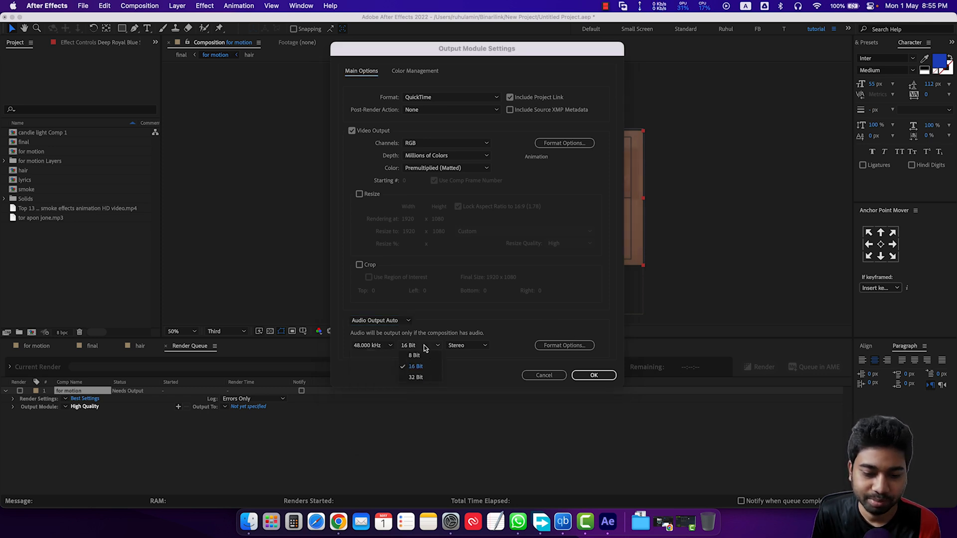
pyautogui.click(485, 363)
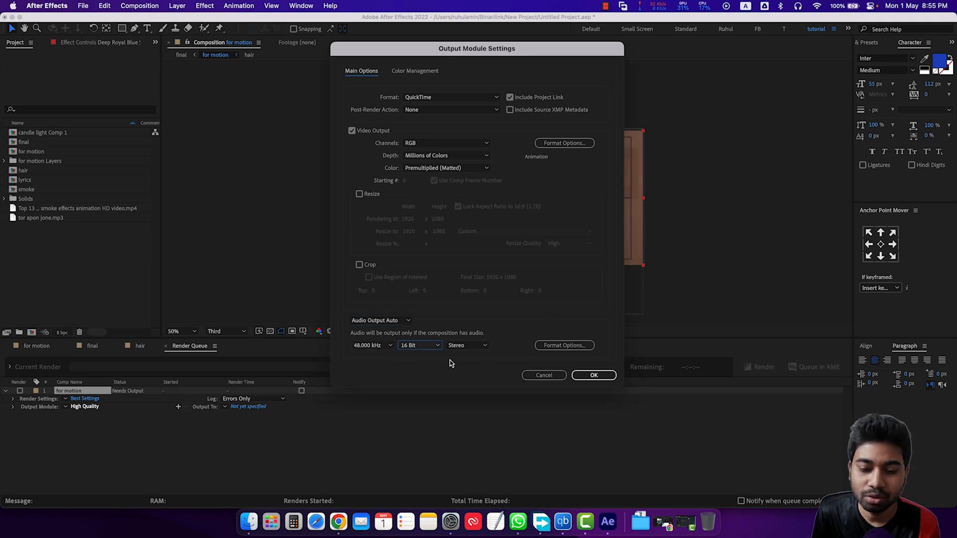
pyautogui.click(592, 375)
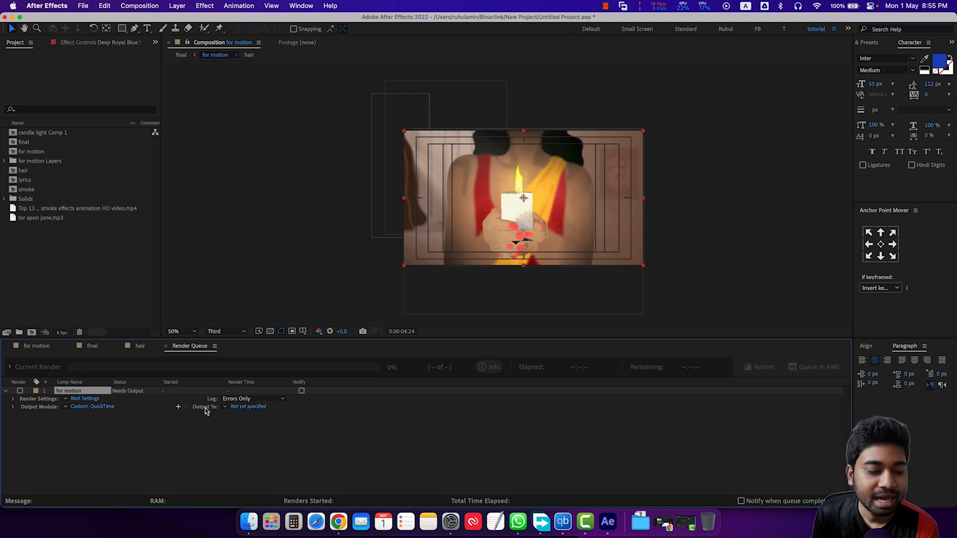
# Set the render's output file to for motion.mov in the Desktop folder.
pyautogui.click(248, 407)
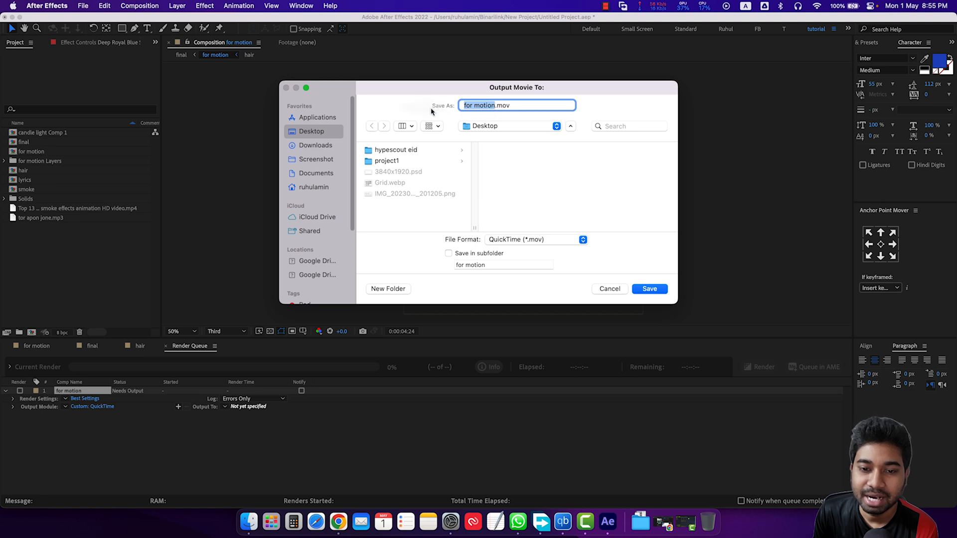
pyautogui.moveTo(510, 105); pyautogui.dragTo(502, 105)
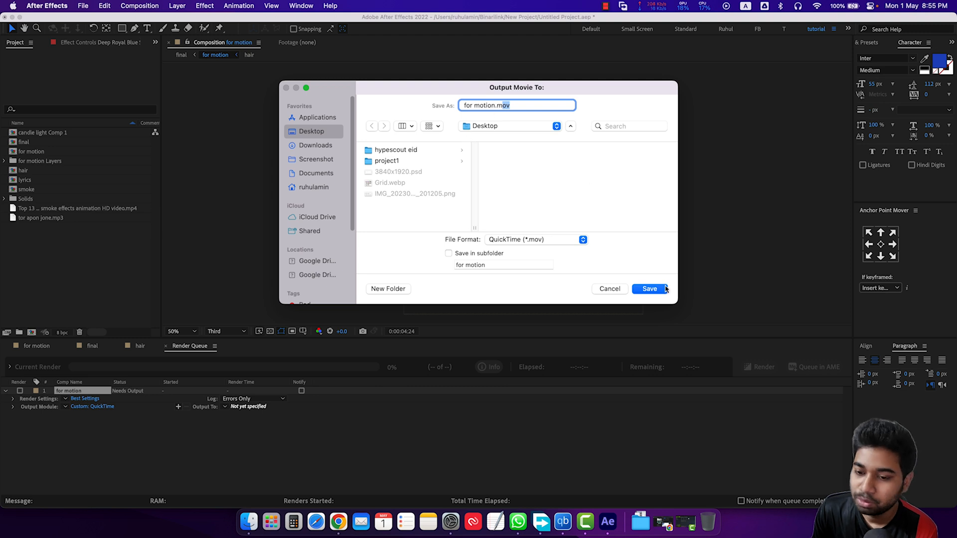
pyautogui.click(641, 291)
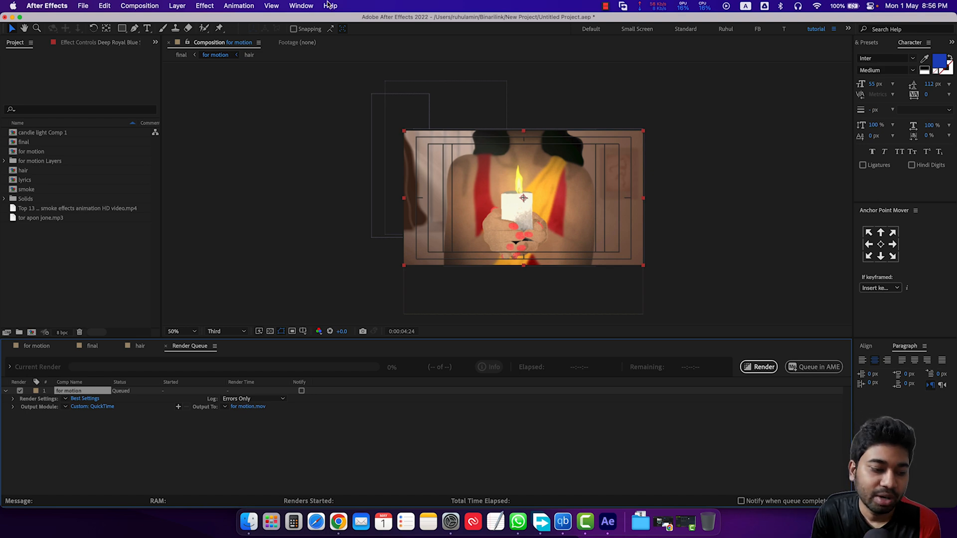
# Examine the available output module presets and check the output movie's file name and save location.
pyautogui.click(65, 407)
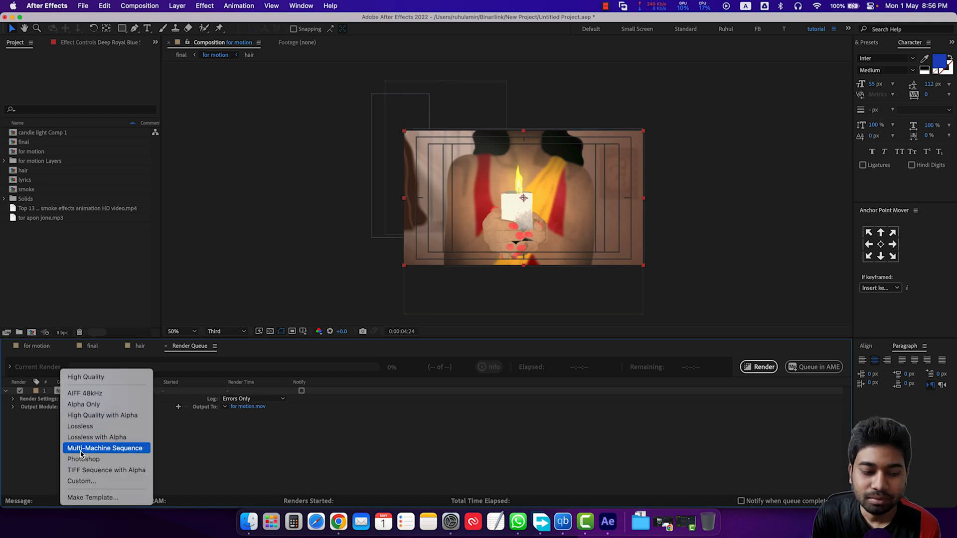
pyautogui.click(334, 461)
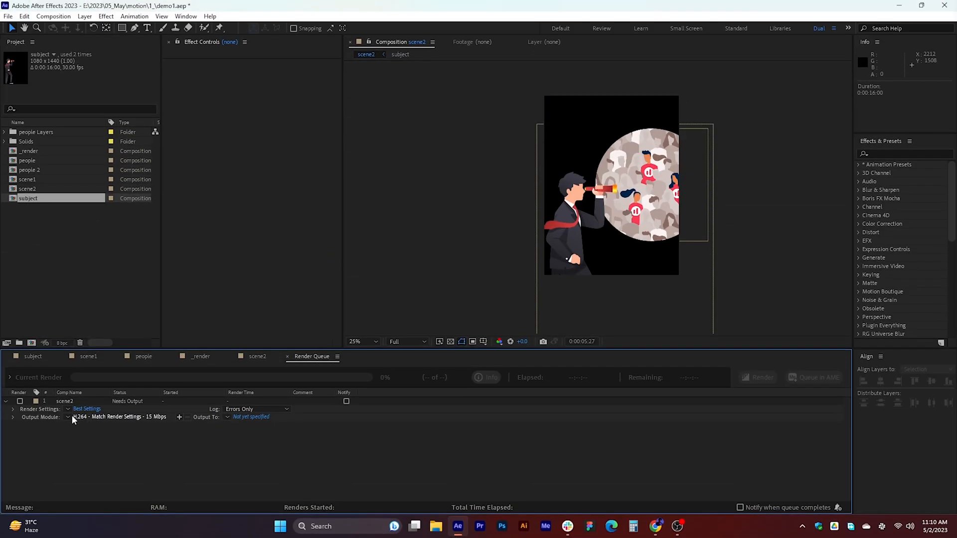
pyautogui.click(79, 416)
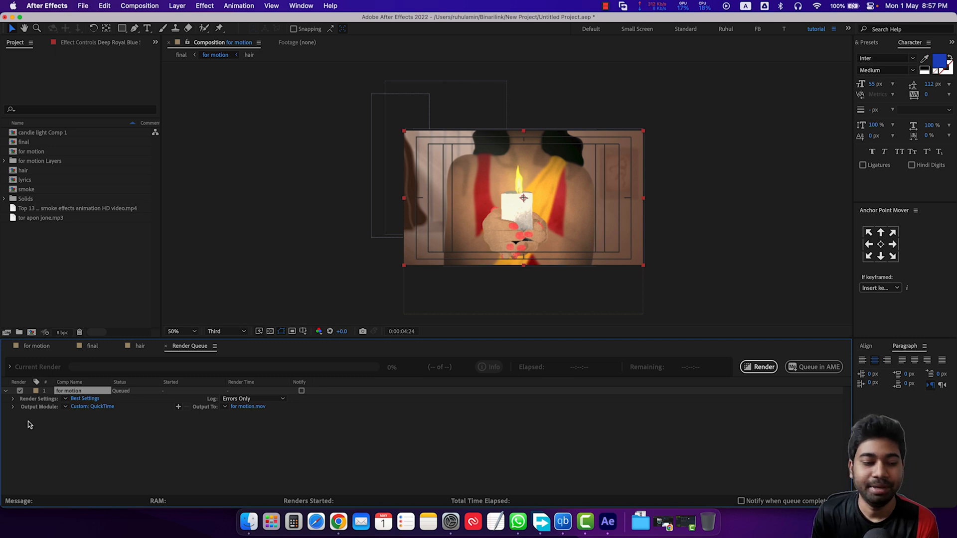
pyautogui.click(63, 410)
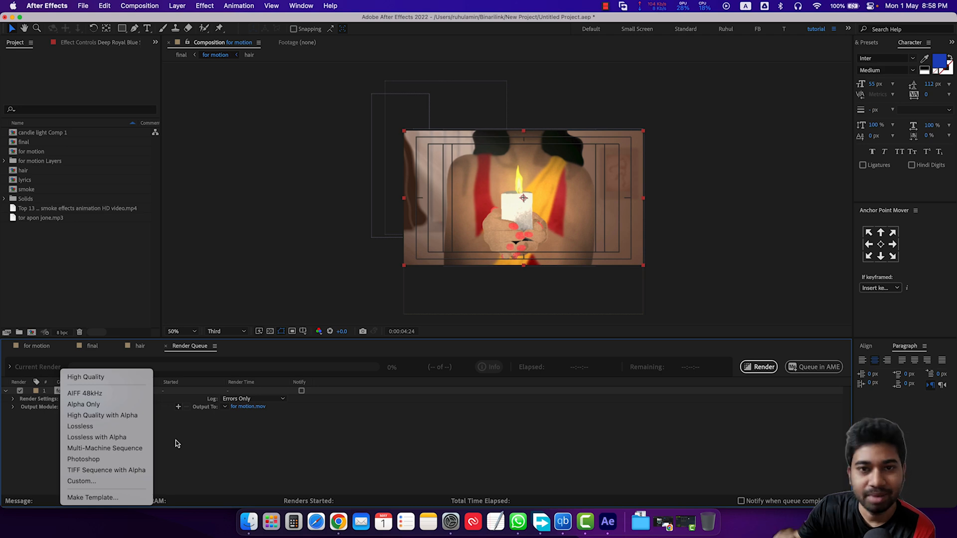
pyautogui.click(317, 456)
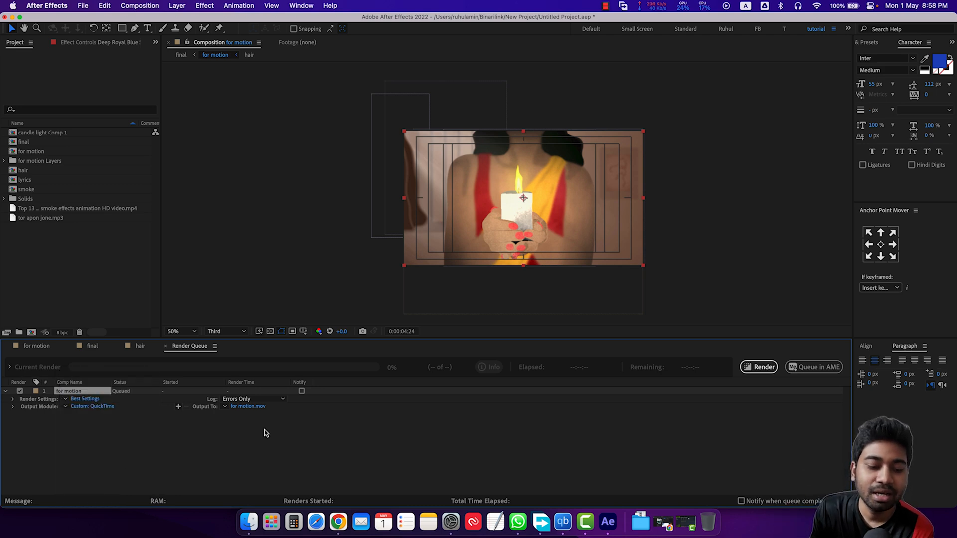
pyautogui.click(251, 410)
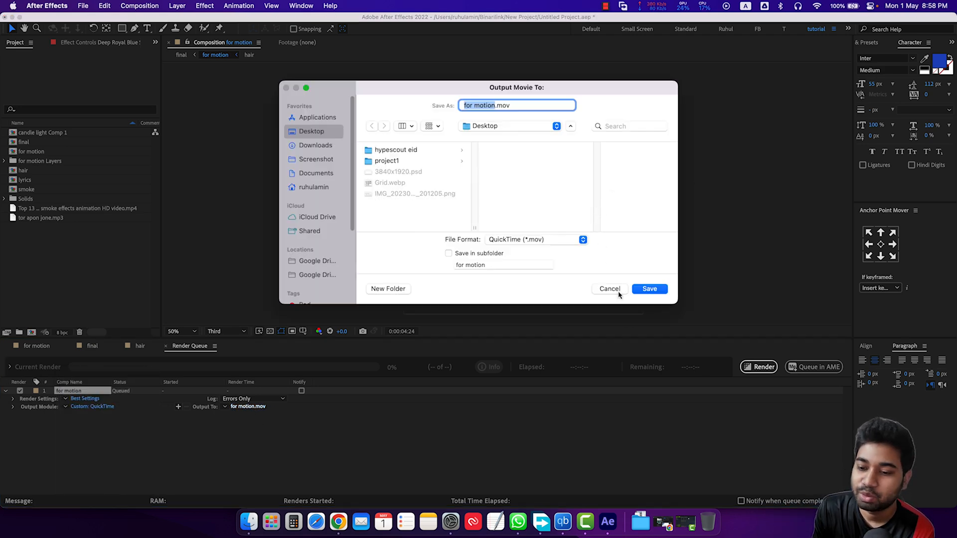
pyautogui.click(618, 293)
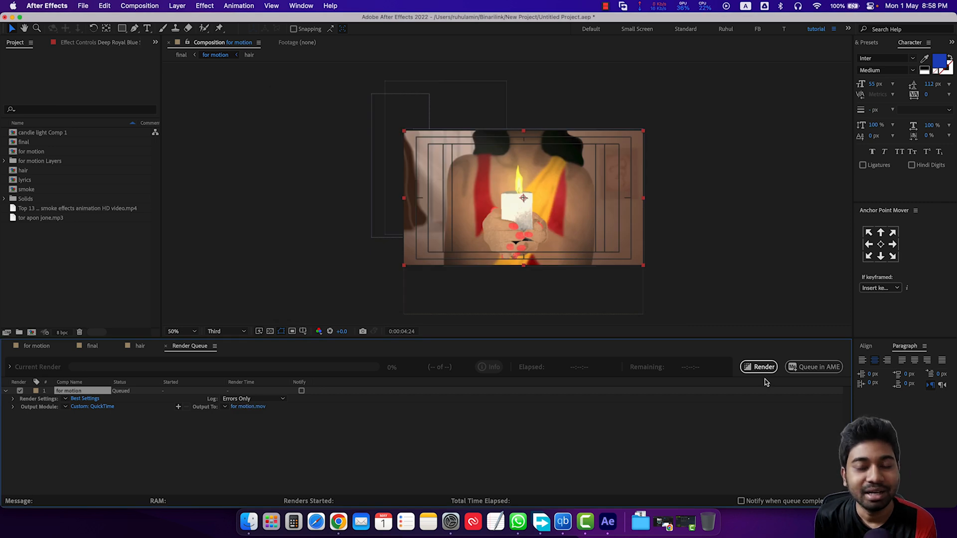